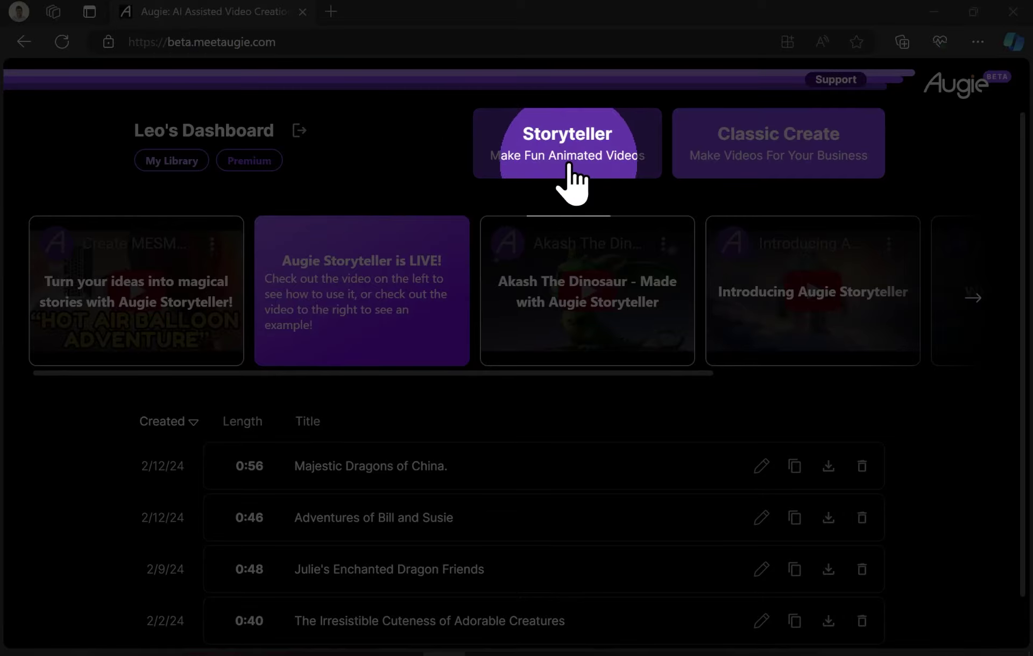
Start a new story, paste the prompt about dragons in China's mountains, and generate its script.
left_click(569, 166)
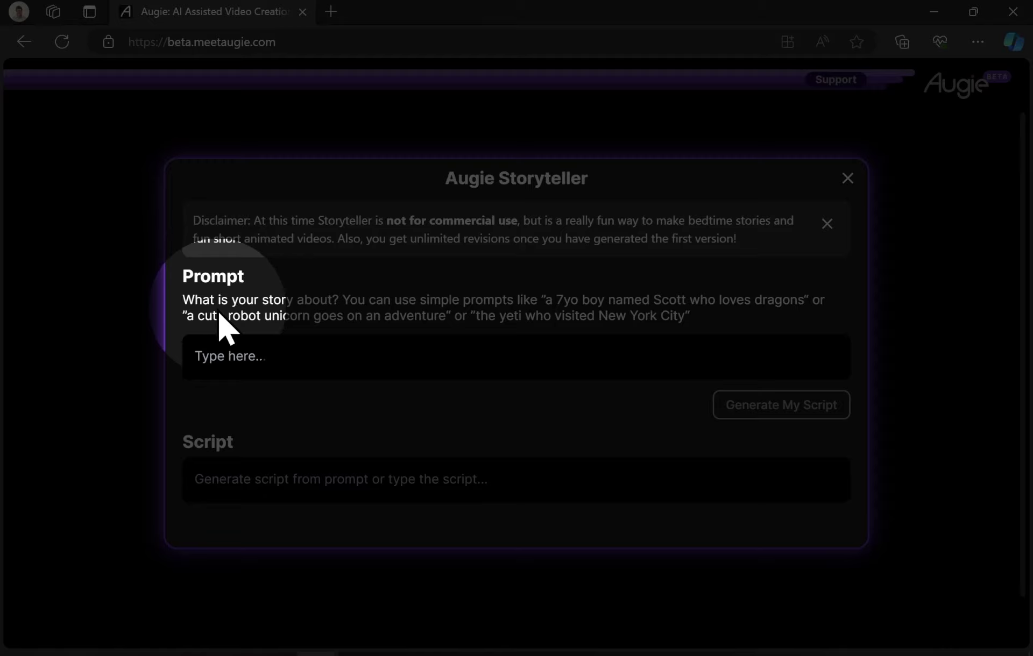
left_click(230, 348)
type("a story about dragons who live in the mountains of China")
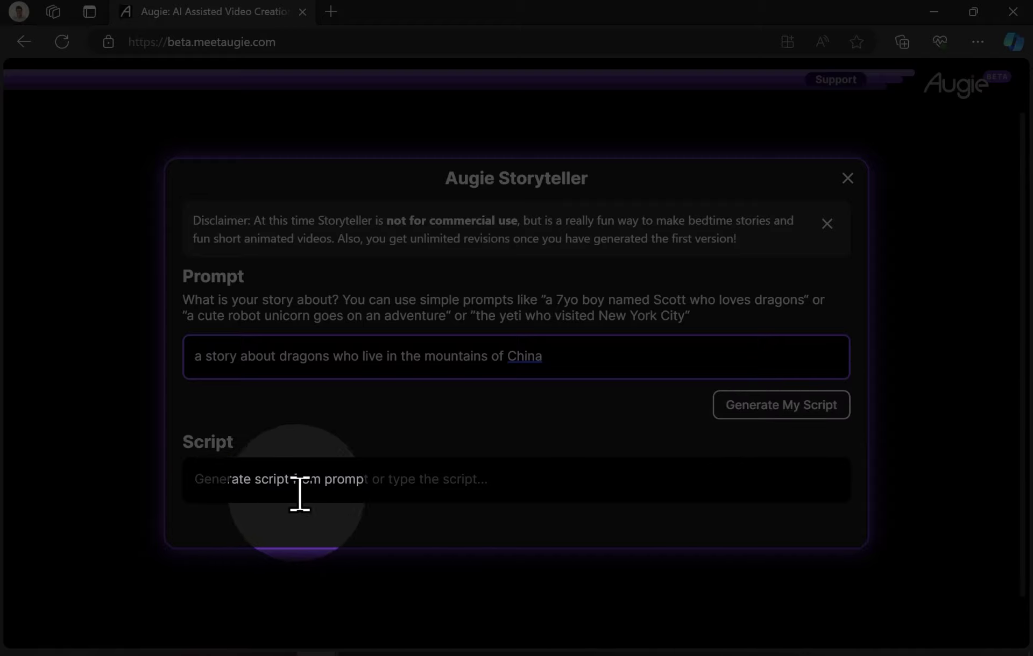
left_click(398, 483)
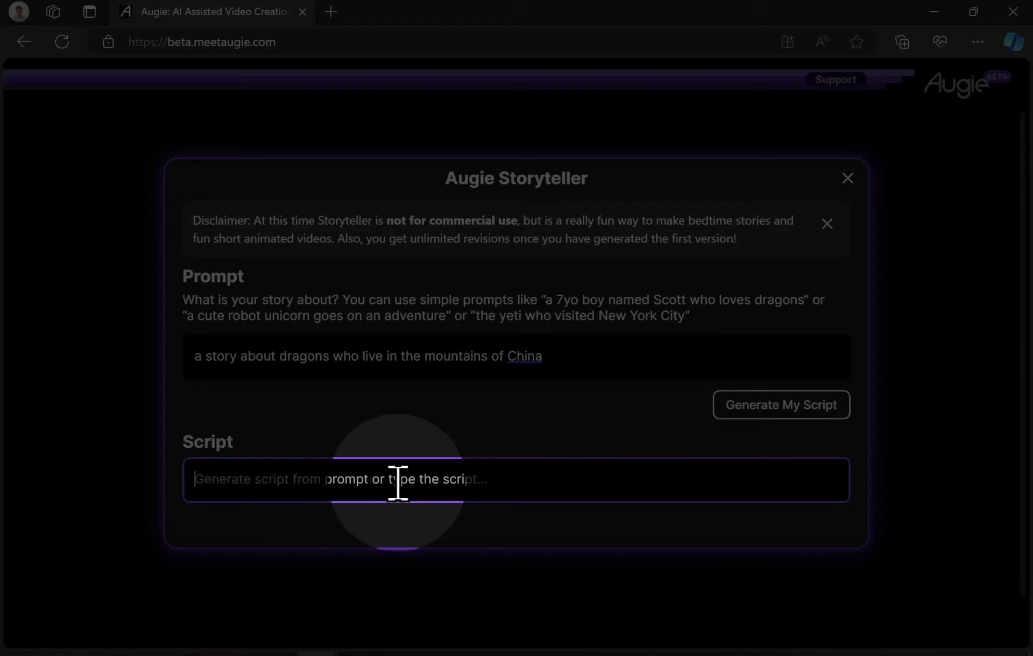
left_click(828, 407)
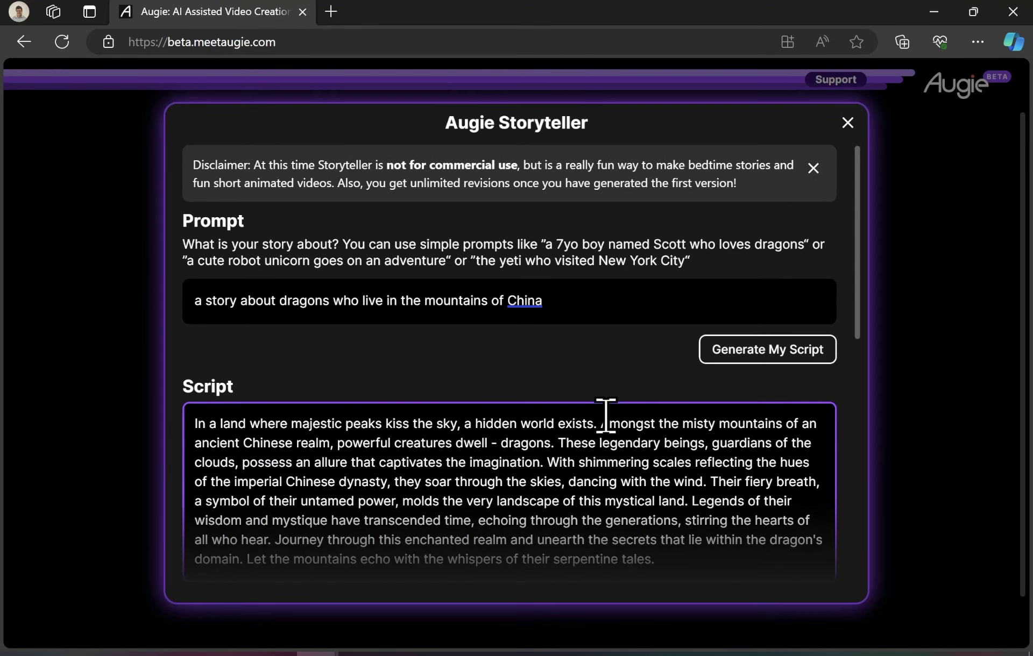
Sample the Abigail voice, then pick Amy as the narration voice.
scroll(662, 530, "down", 5)
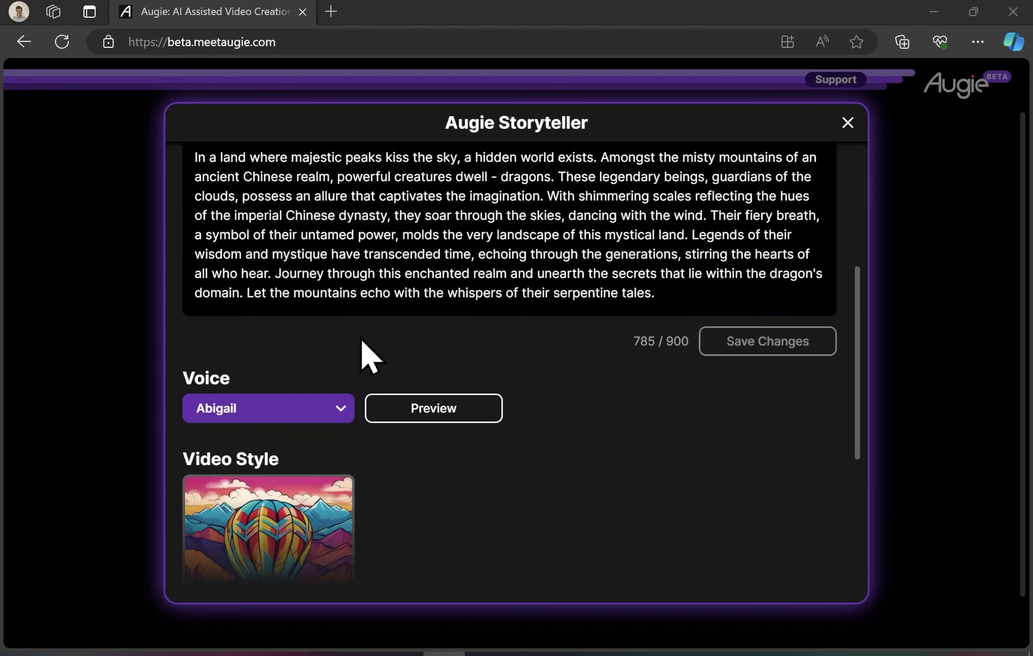
left_click(338, 413)
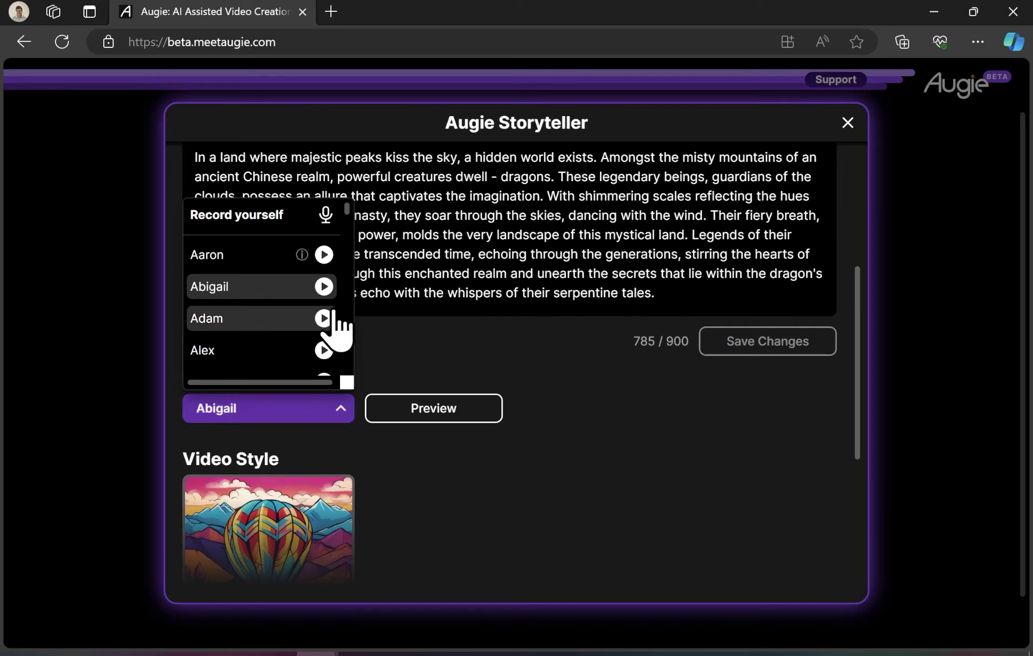
left_click(325, 286)
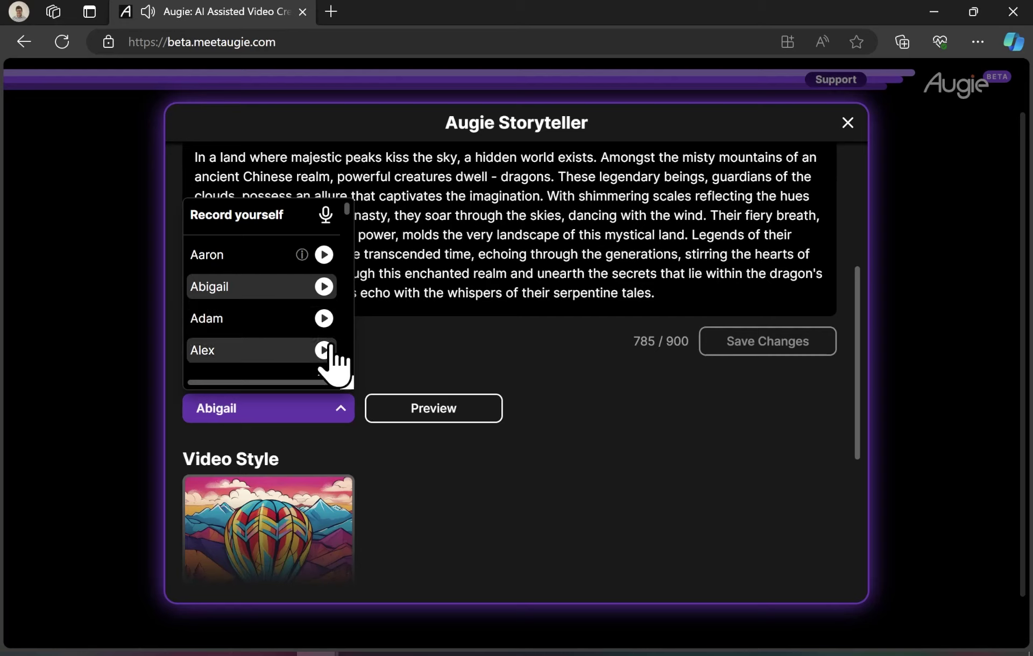
scroll(325, 358, "down", 2)
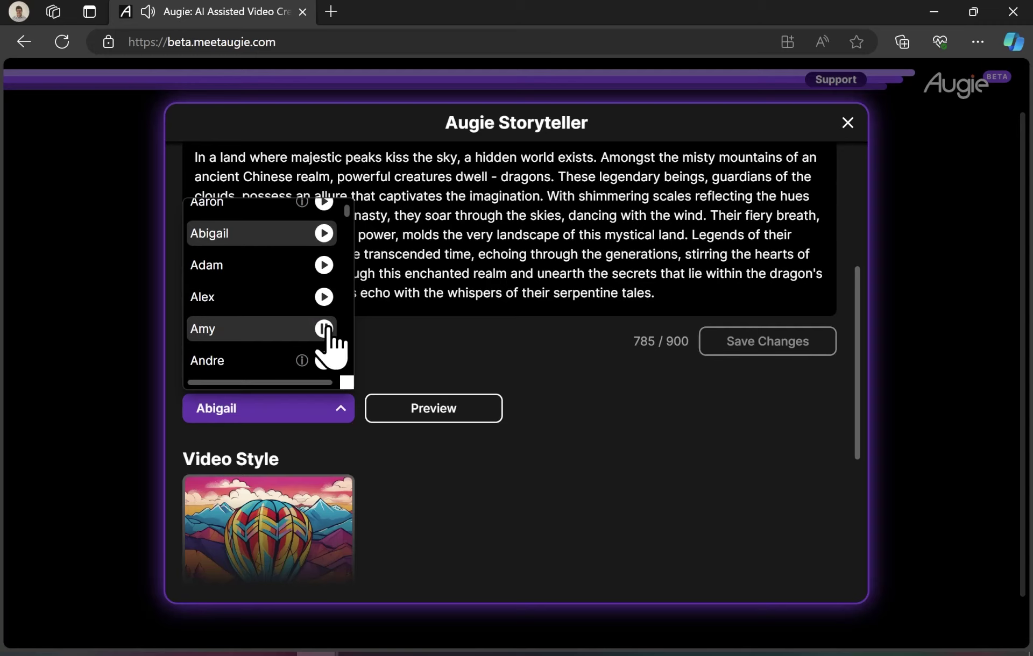
left_click(286, 330)
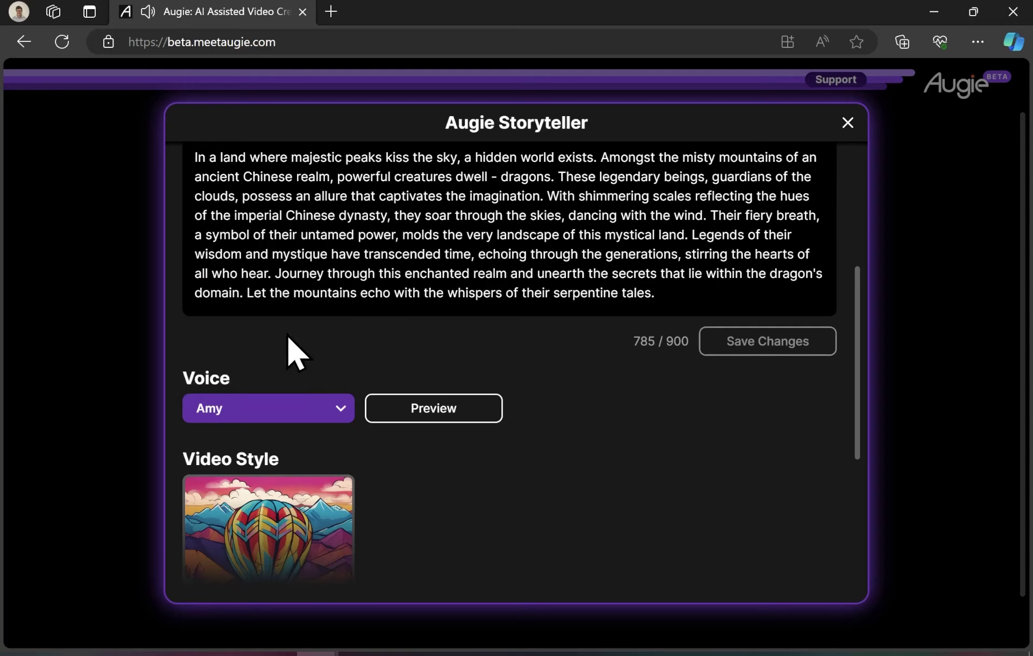
Browse the full video style catalogue and choose the Graffiti style.
scroll(290, 349, "down", 5)
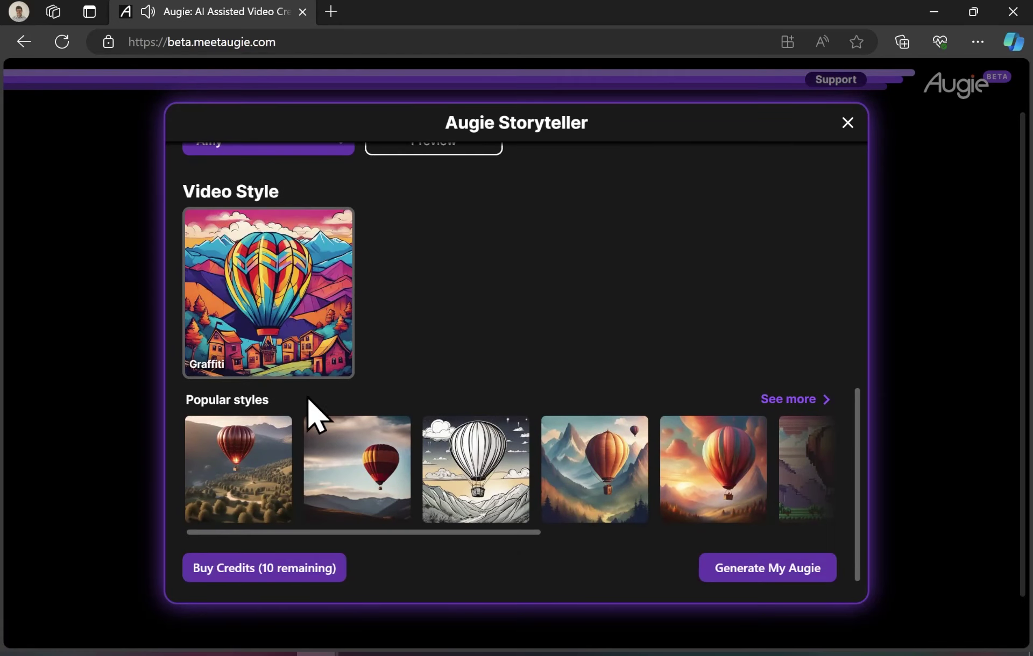
mouse_move(273, 487)
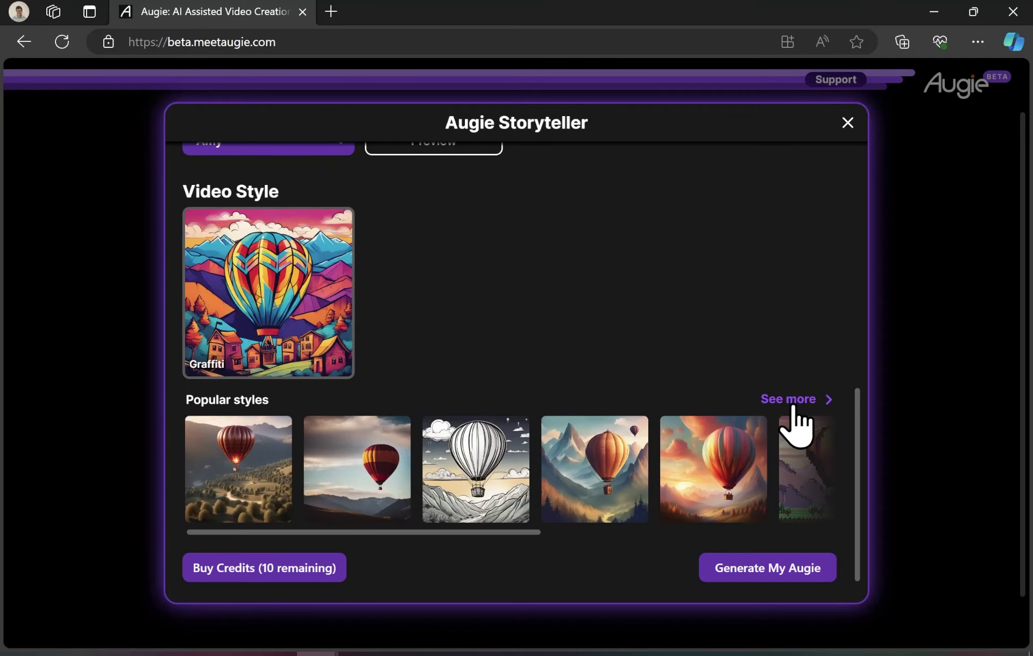
left_click(794, 409)
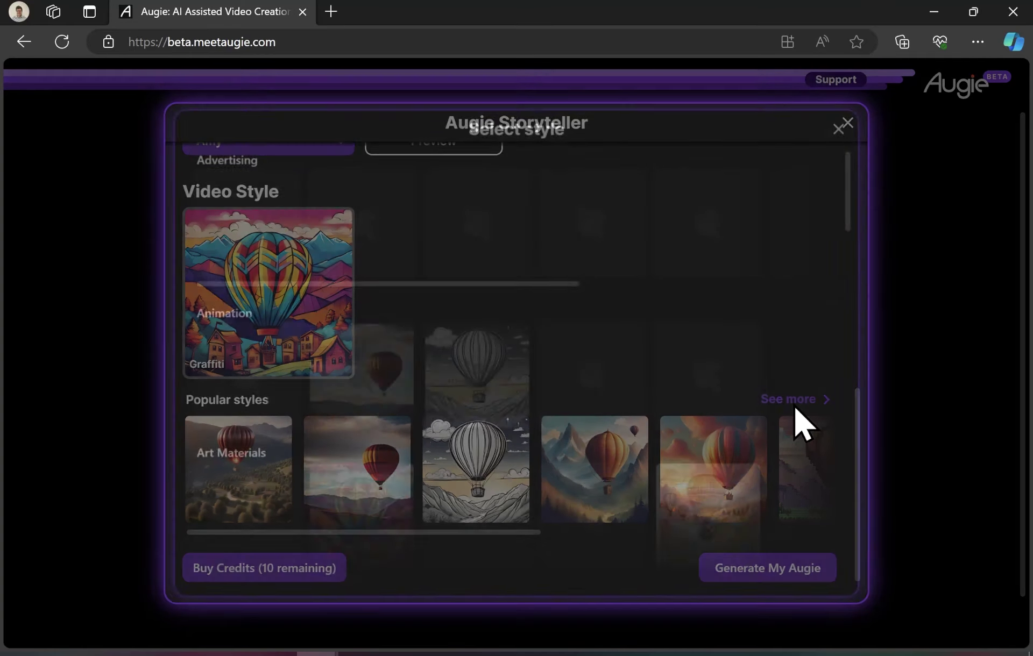
scroll(507, 231, "down", 9)
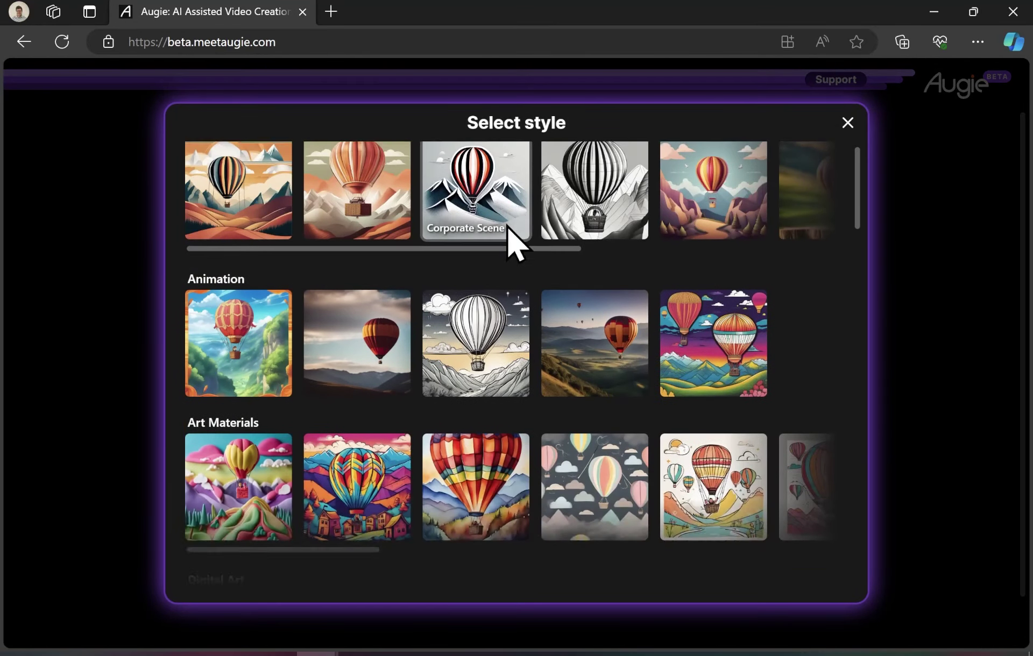
scroll(511, 231, "down", 3)
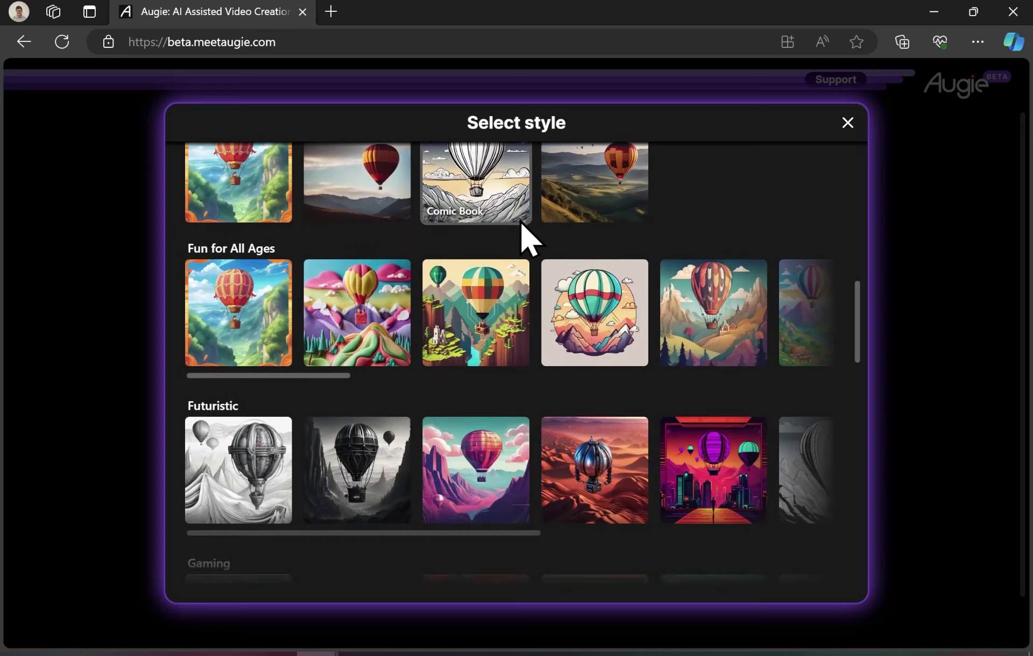
scroll(523, 231, "down", 3)
scroll(525, 222, "down", 8)
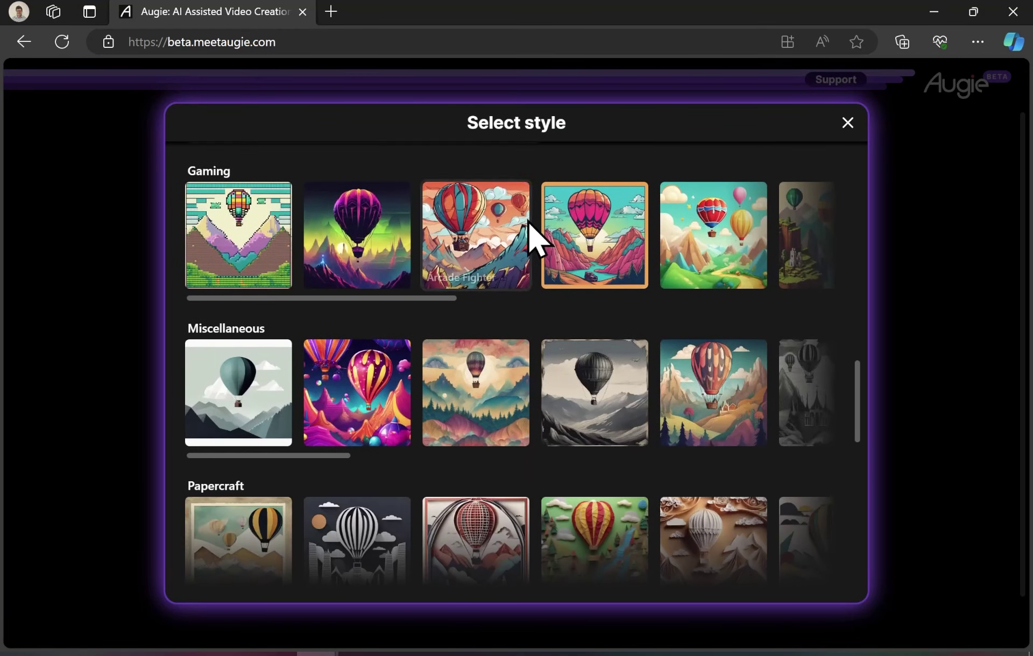
scroll(532, 231, "down", 6)
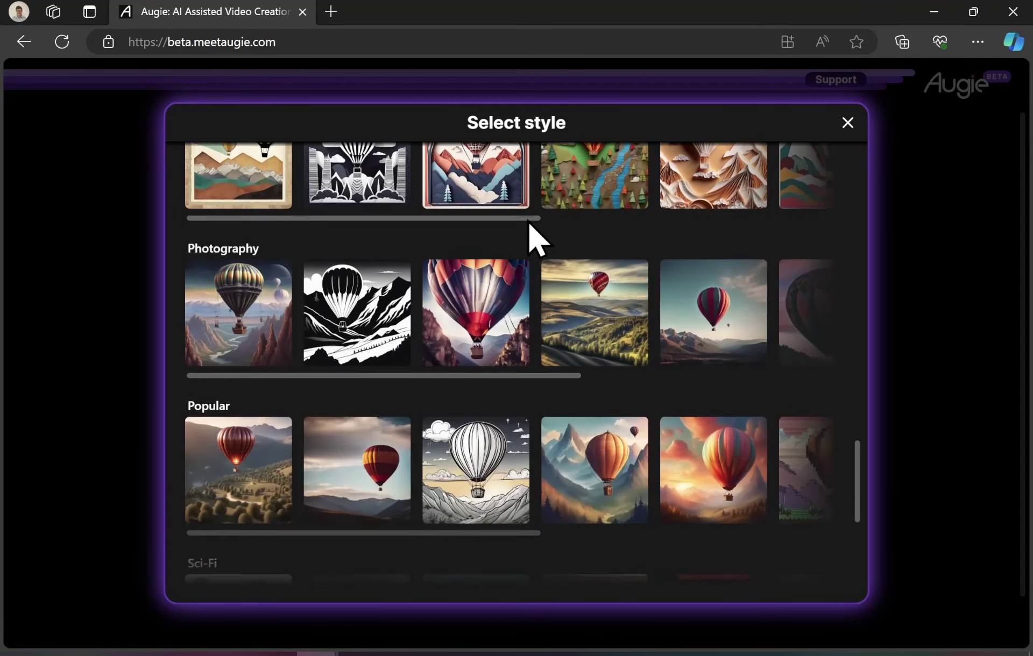
scroll(530, 226, "up", 11)
scroll(518, 212, "up", 12)
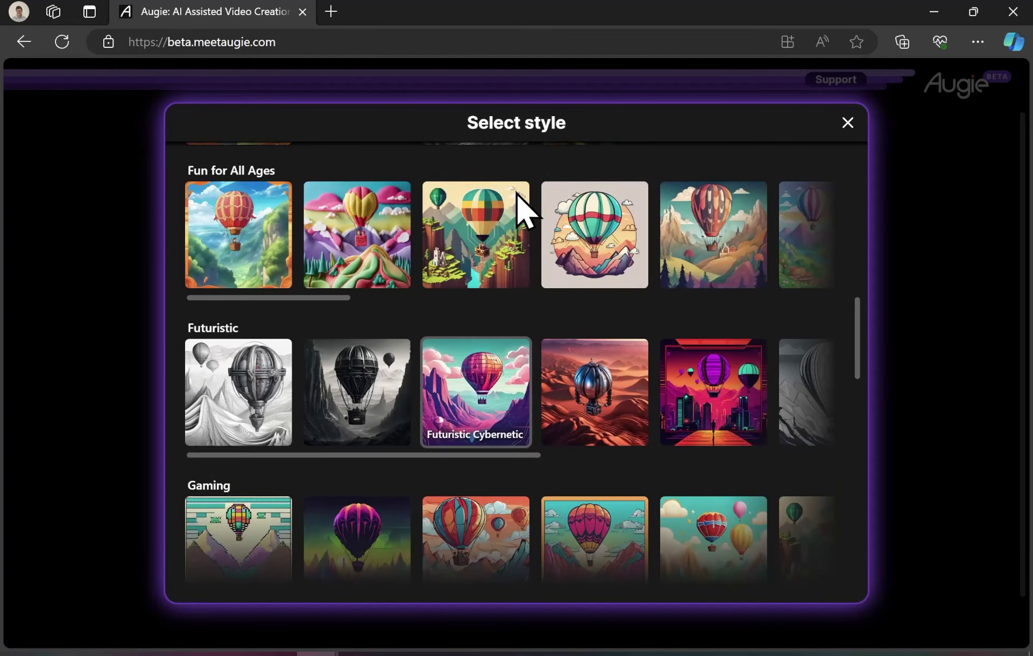
scroll(517, 210, "up", 5)
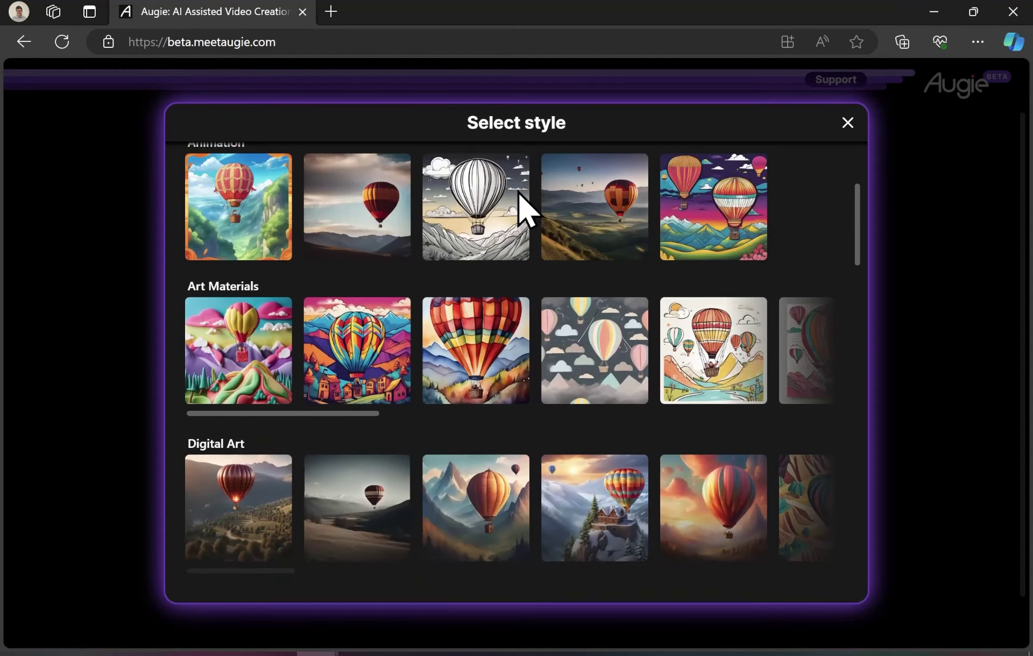
left_click(361, 473)
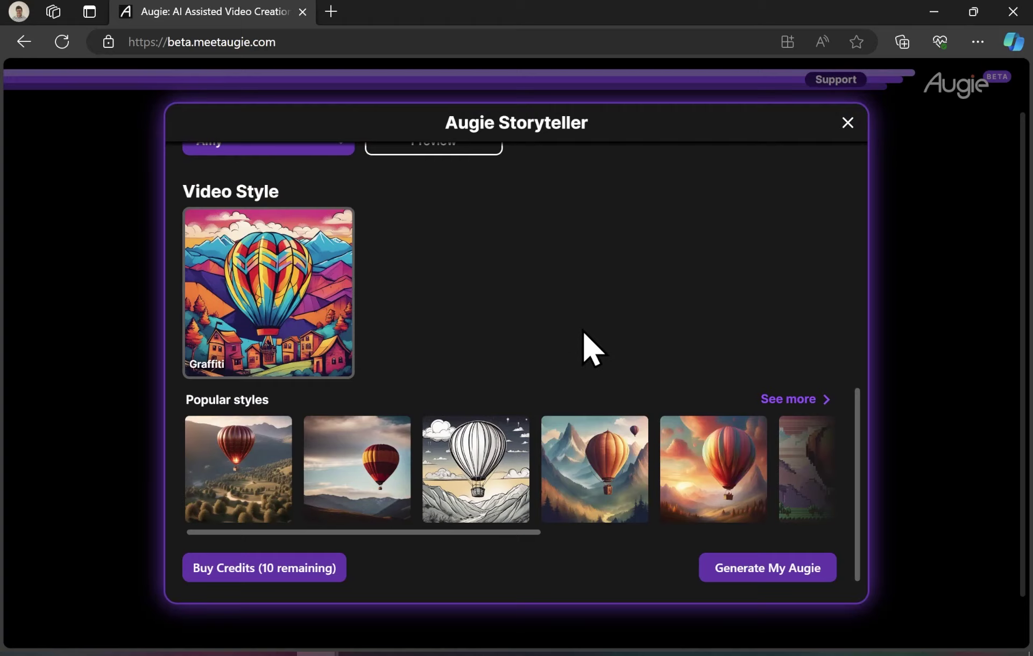
Generate the graffiti dragon video, confirming the one-credit cost.
left_click(736, 585)
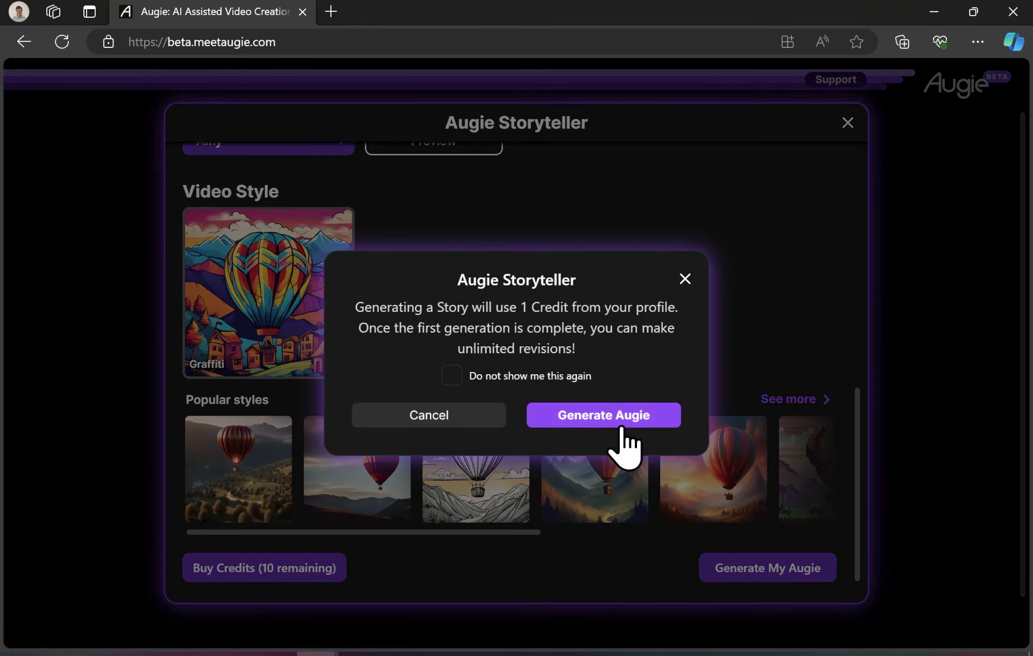
left_click(604, 414)
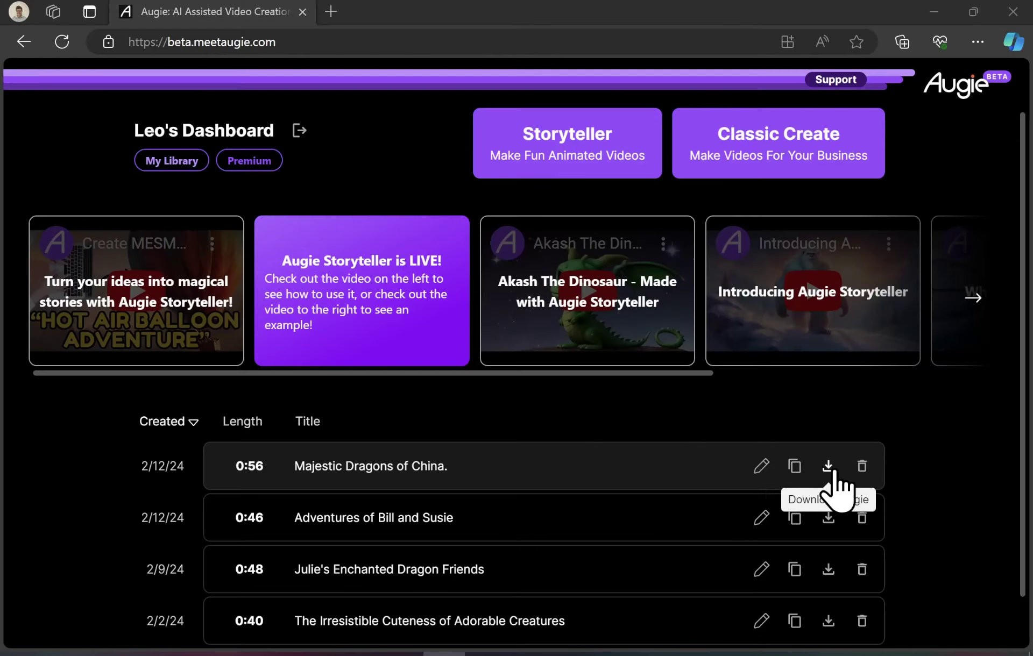
Open Majestic Dragons of China in the editor, regenerate the first clip's image, and preview it.
left_click(762, 466)
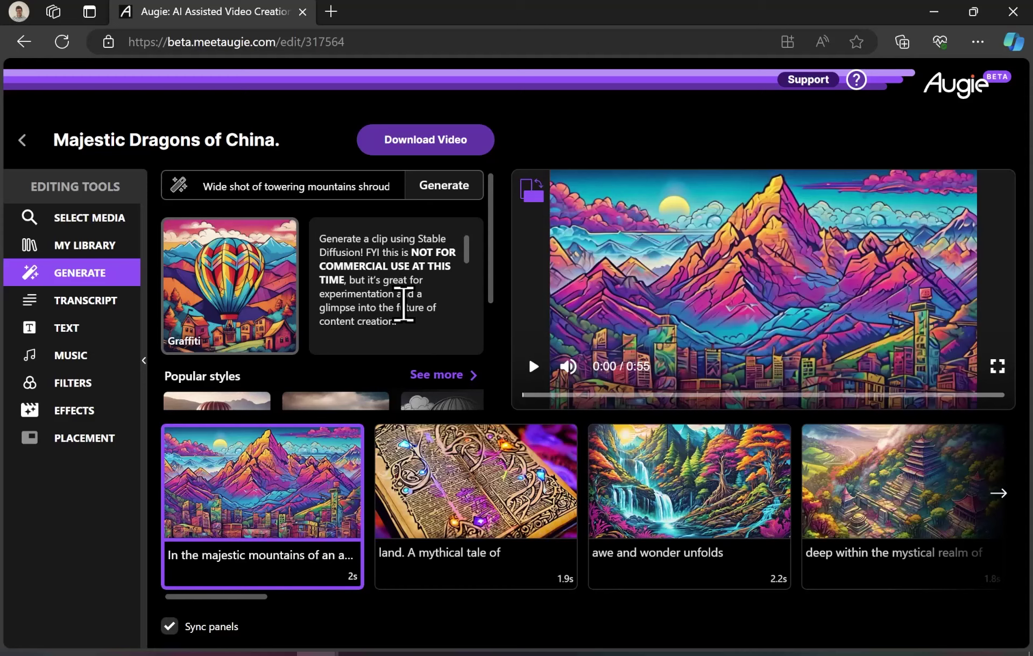
left_click(449, 193)
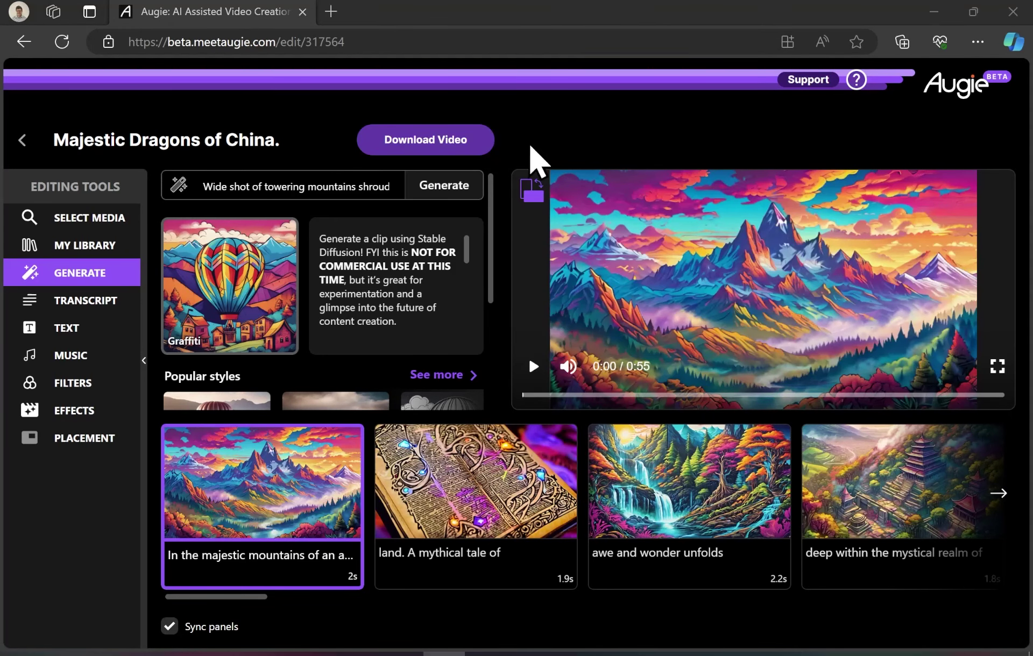
left_click(534, 368)
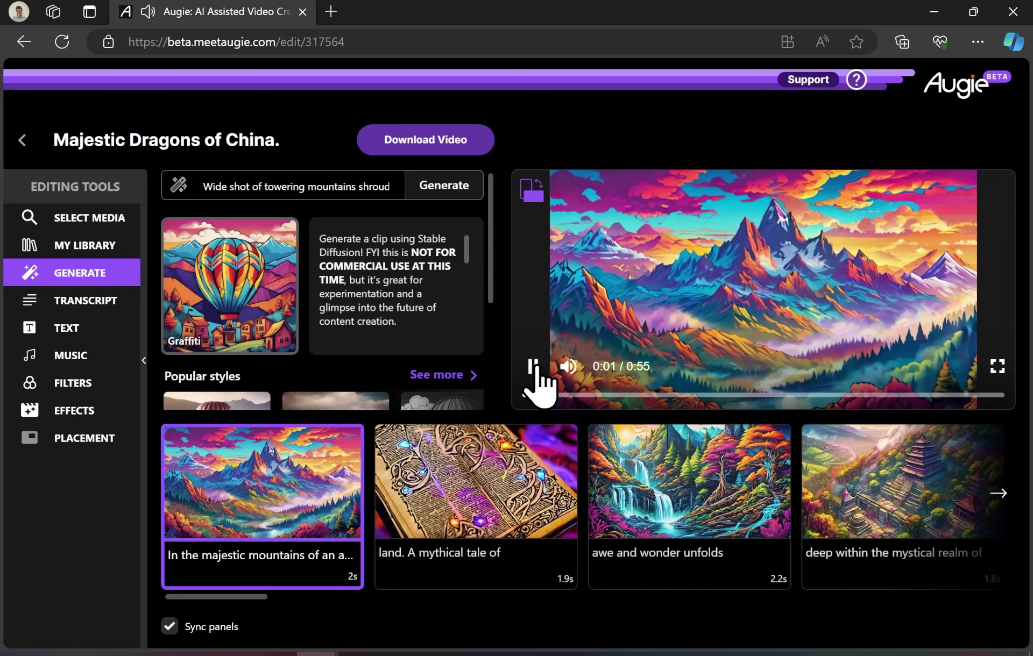
left_click(535, 369)
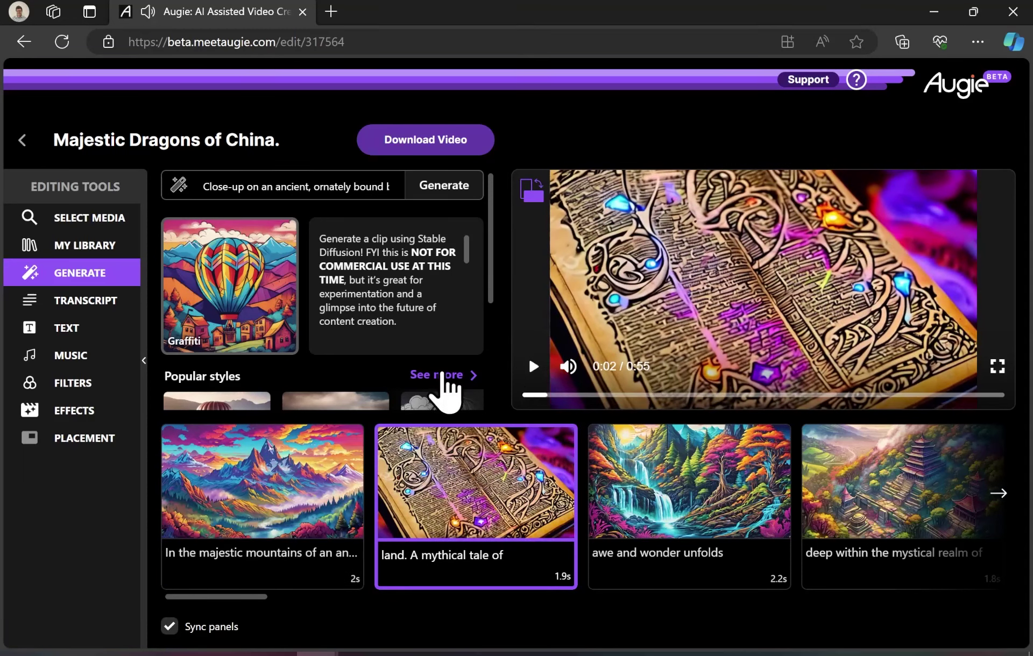
Turn on Entire Video Closed Caption and change the caption font from Classic to Vintage.
left_click(107, 304)
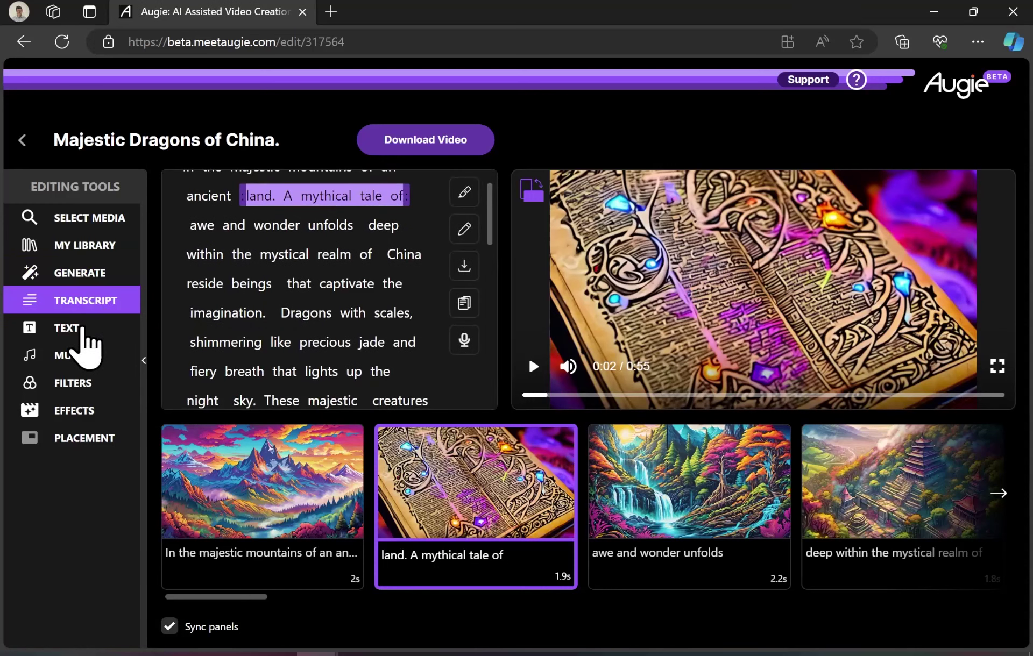
left_click(86, 328)
left_click(374, 226)
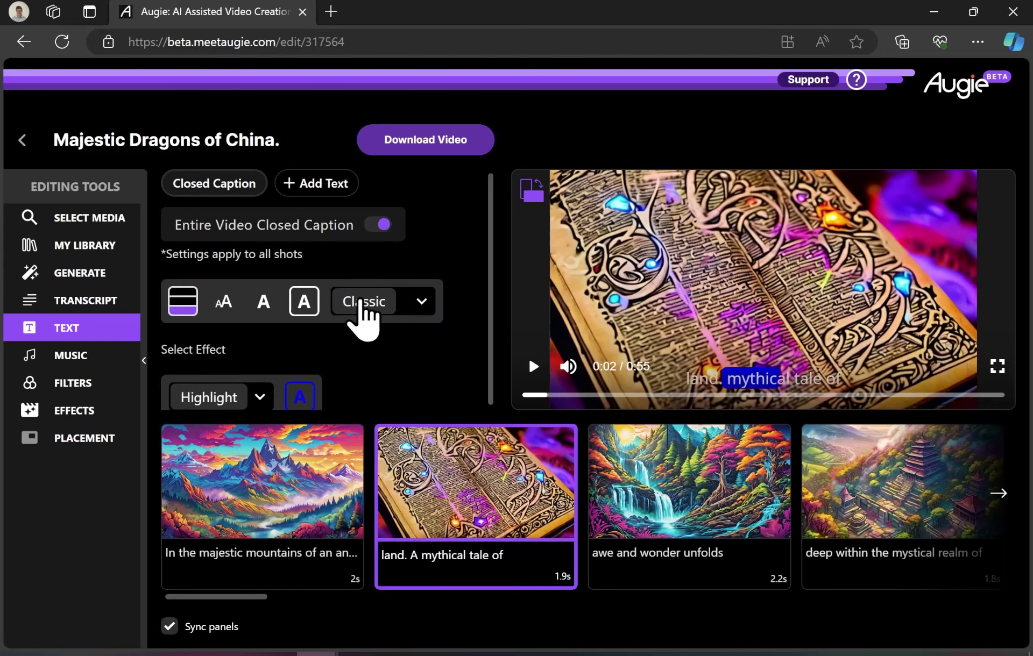
left_click(360, 301)
scroll(414, 317, "down", 1)
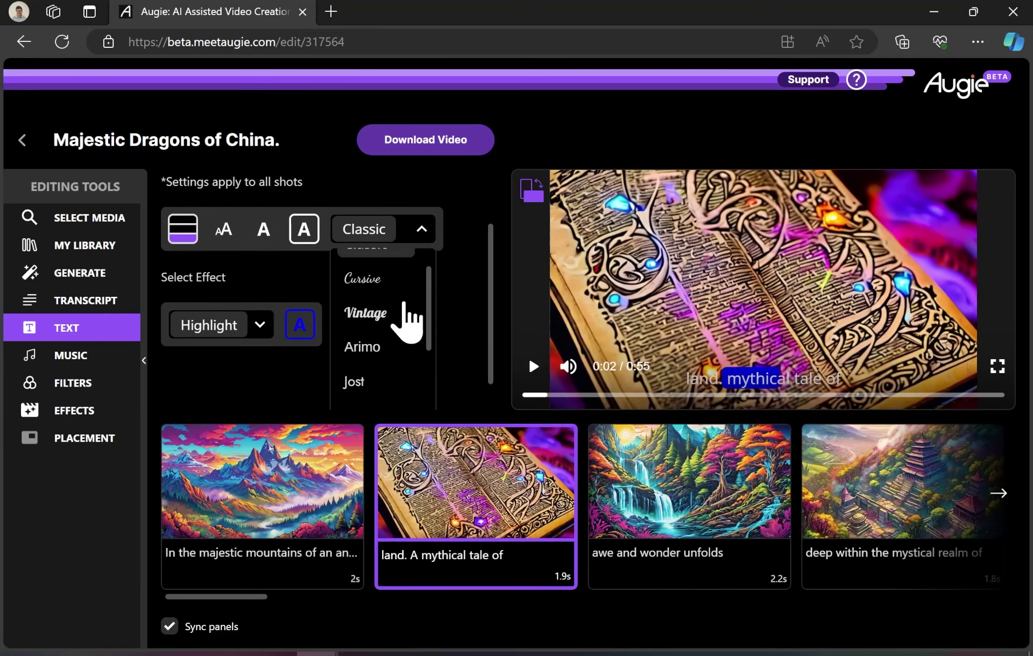
left_click(373, 317)
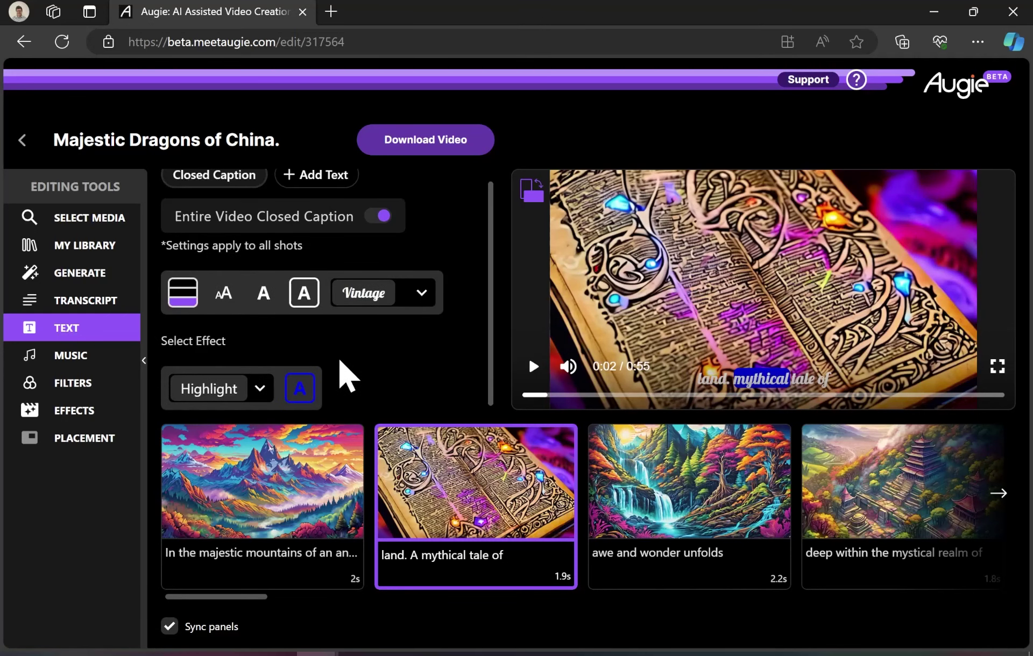
Add the 2:05 Hip-Hop track, preview the 1:13 EDM and 0:56 Hip-Hop tracks, then show filters.
left_click(75, 356)
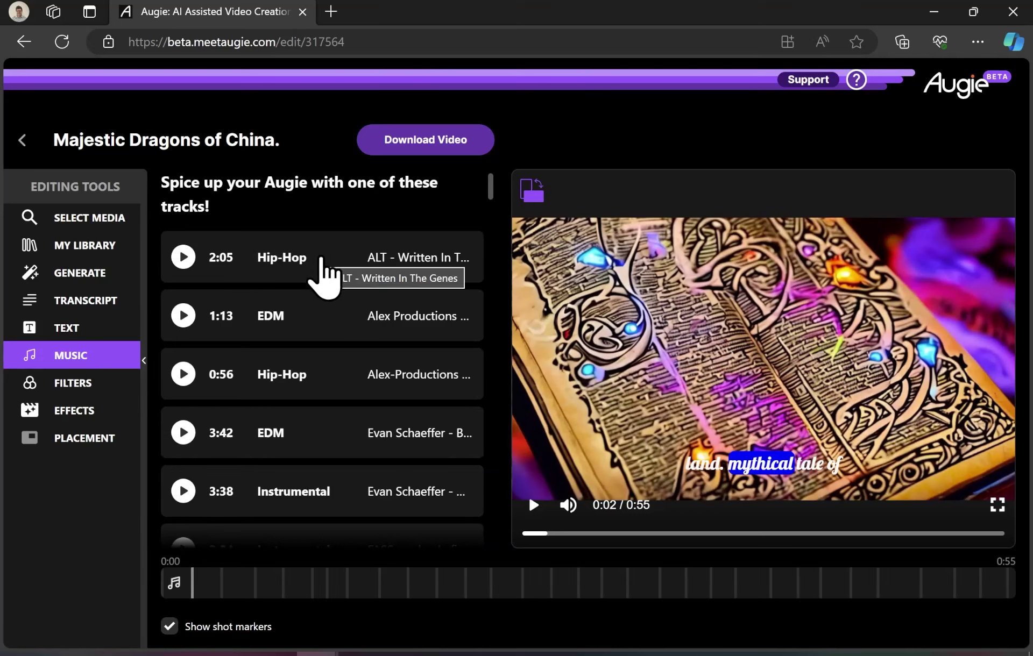
left_click(323, 267)
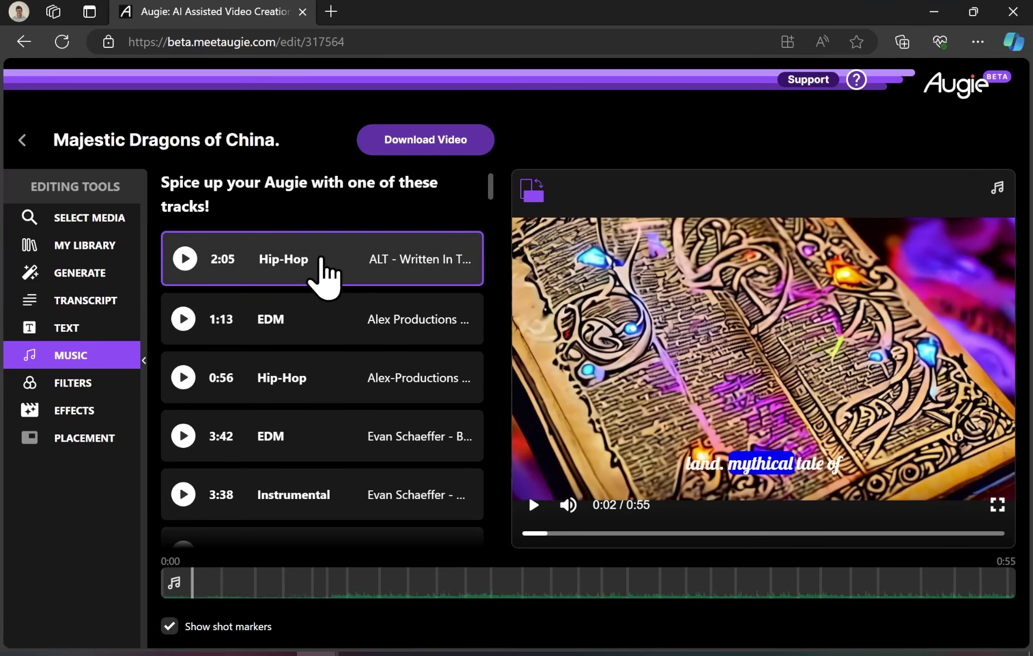
left_click(184, 258)
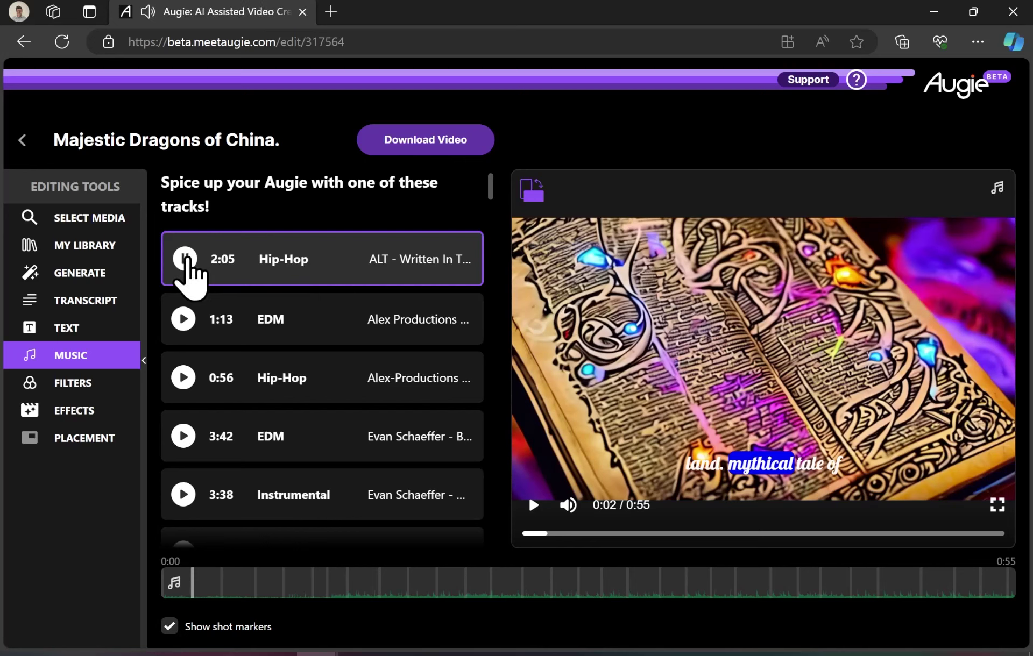
left_click(183, 319)
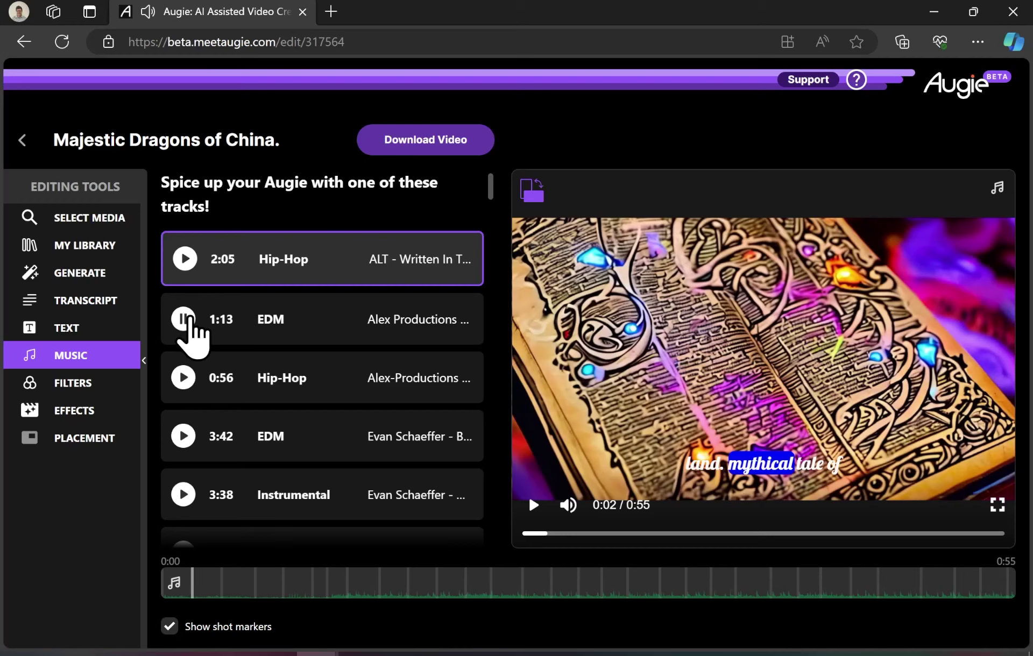
left_click(184, 376)
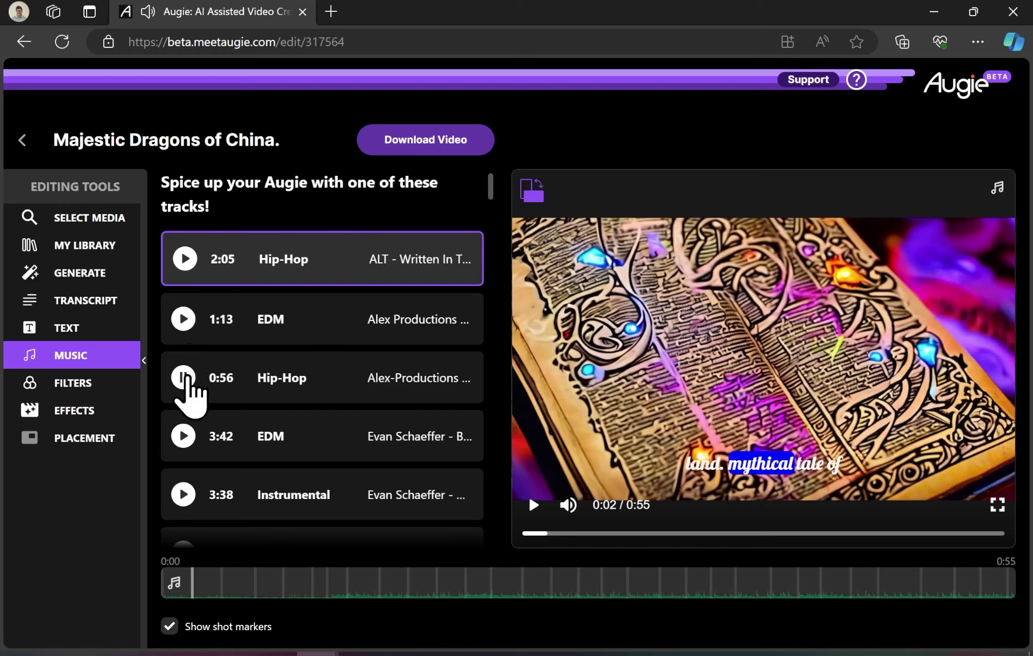
left_click(81, 382)
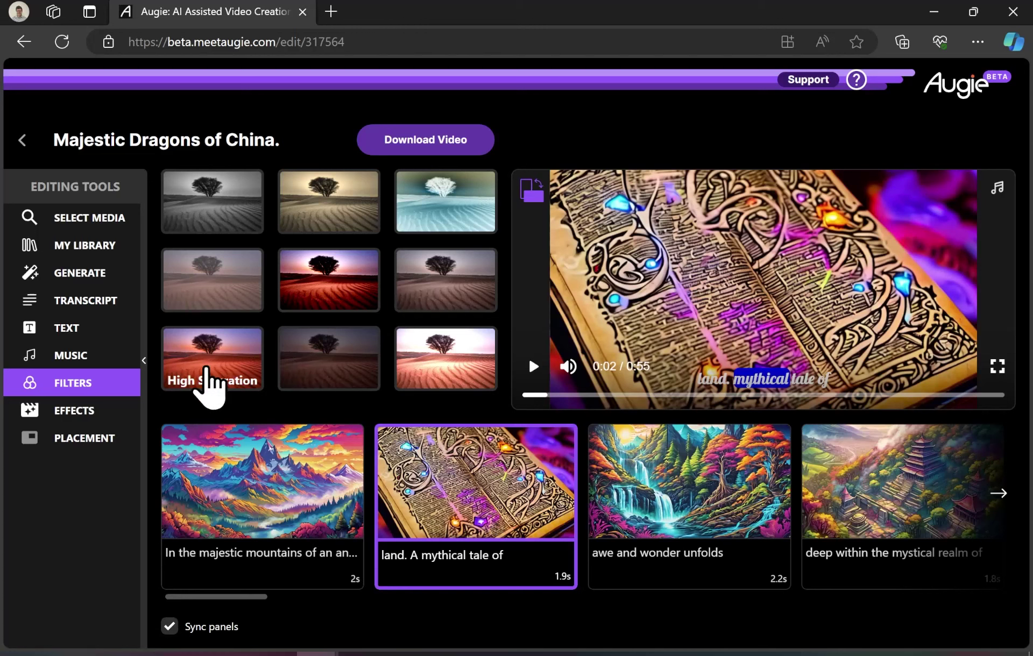
Apply the Cross Fade transition out to all shots.
left_click(78, 414)
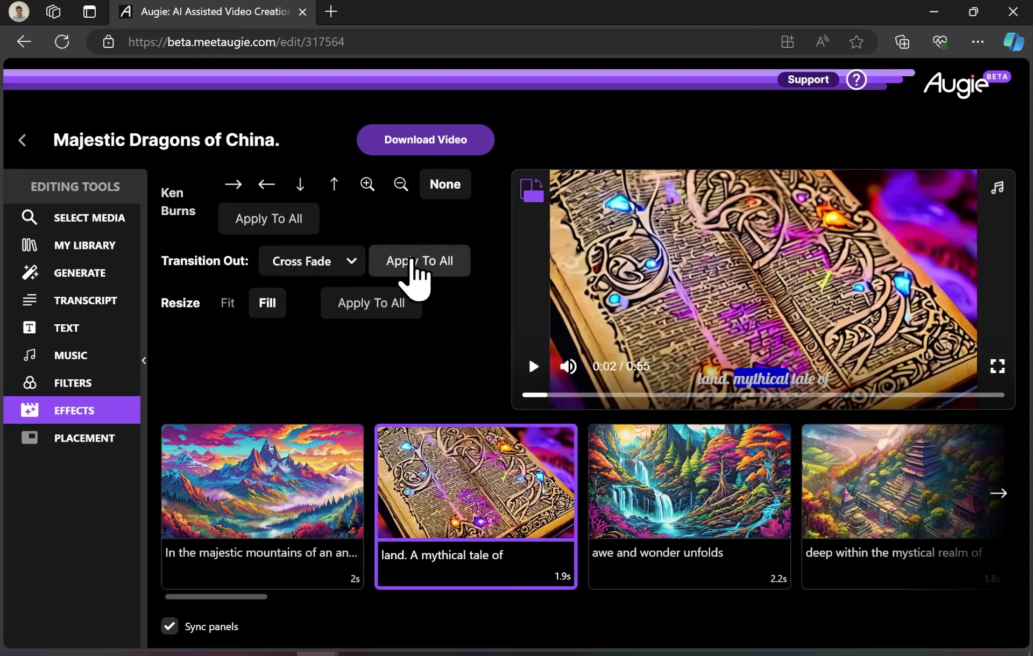
left_click(412, 260)
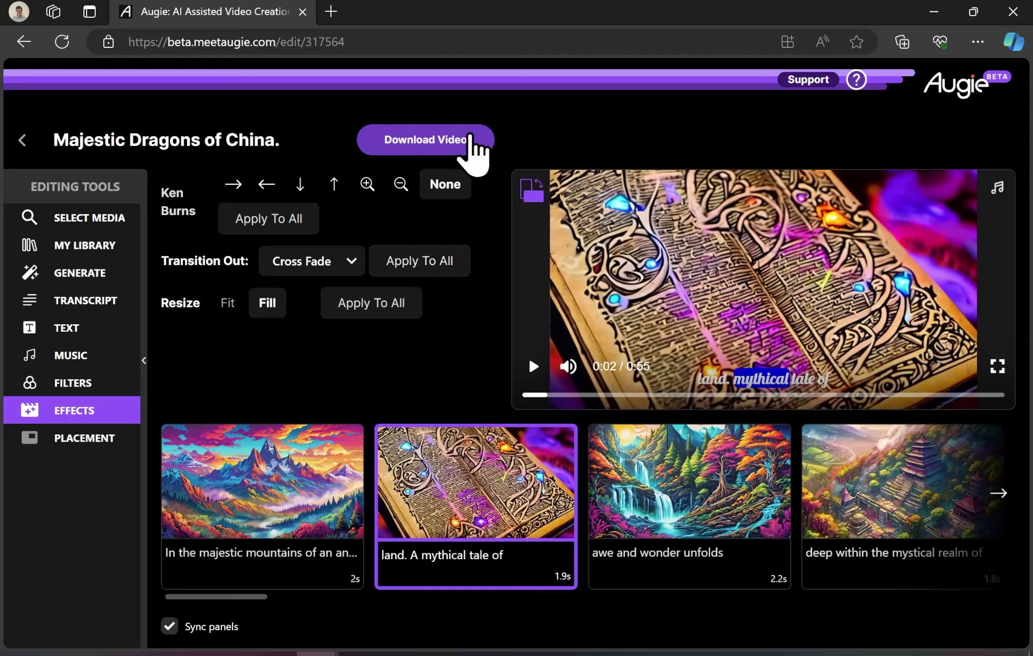
Download the Majestic Dragons of China video, starting its build.
left_click(463, 141)
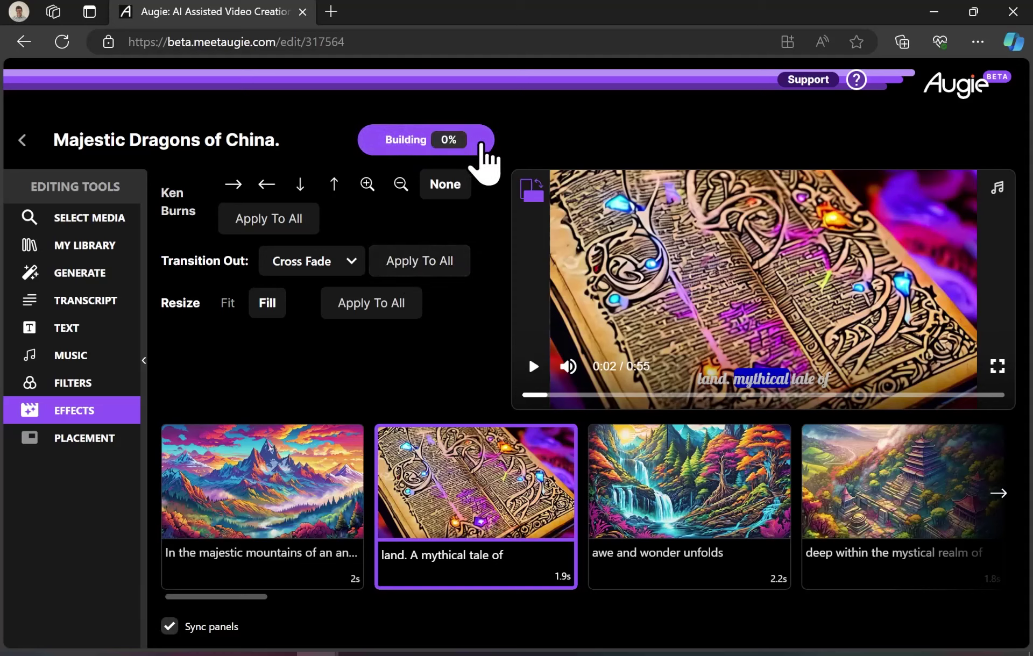